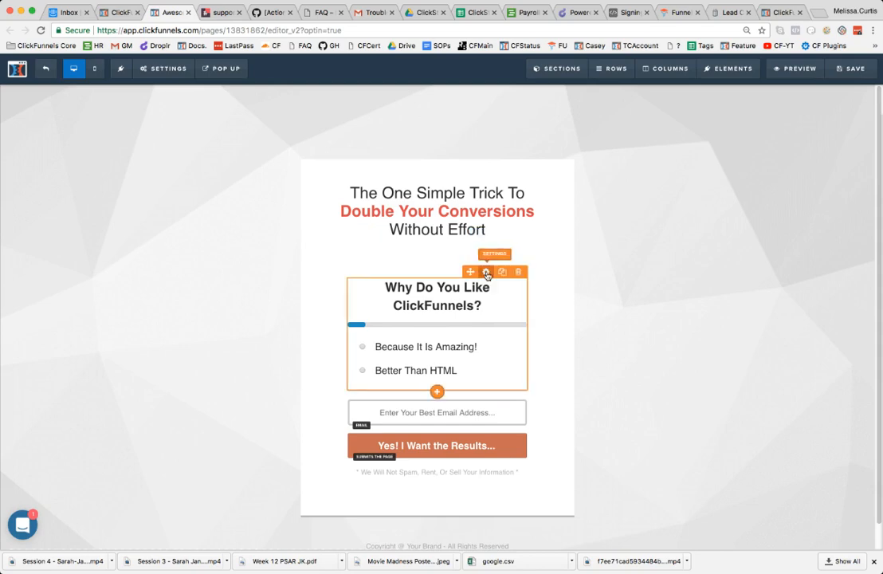
# Inspect the survey question and default outcome in the survey options editor, then close it
pyautogui.click(486, 272)
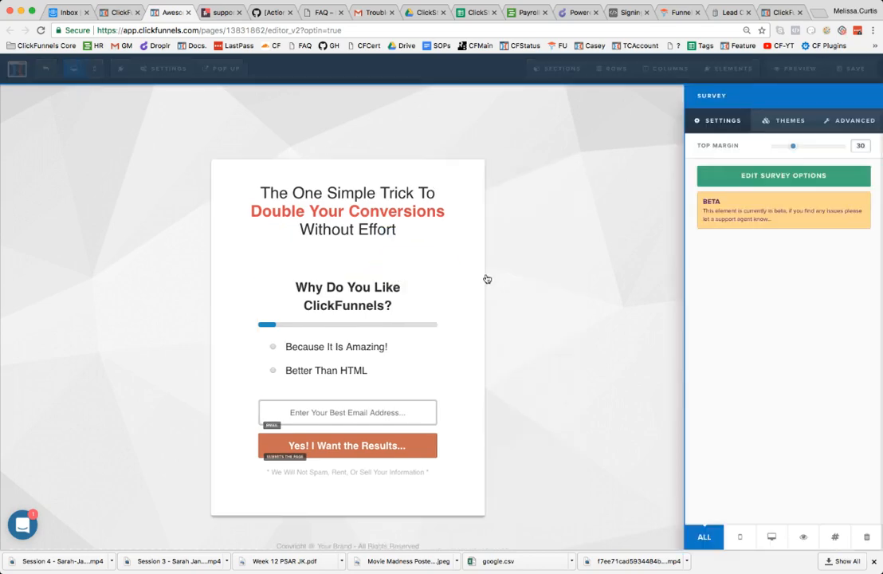
pyautogui.click(755, 181)
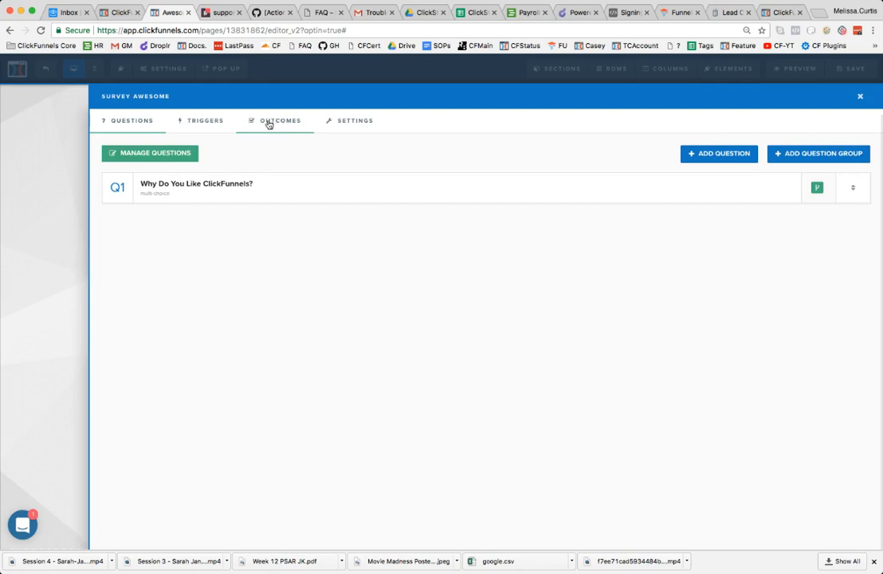
pyautogui.click(204, 184)
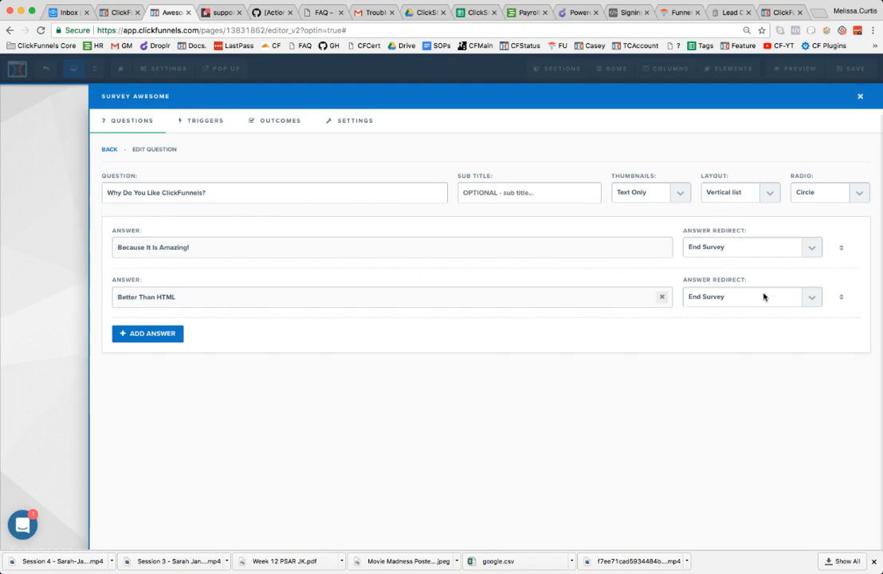
pyautogui.click(269, 122)
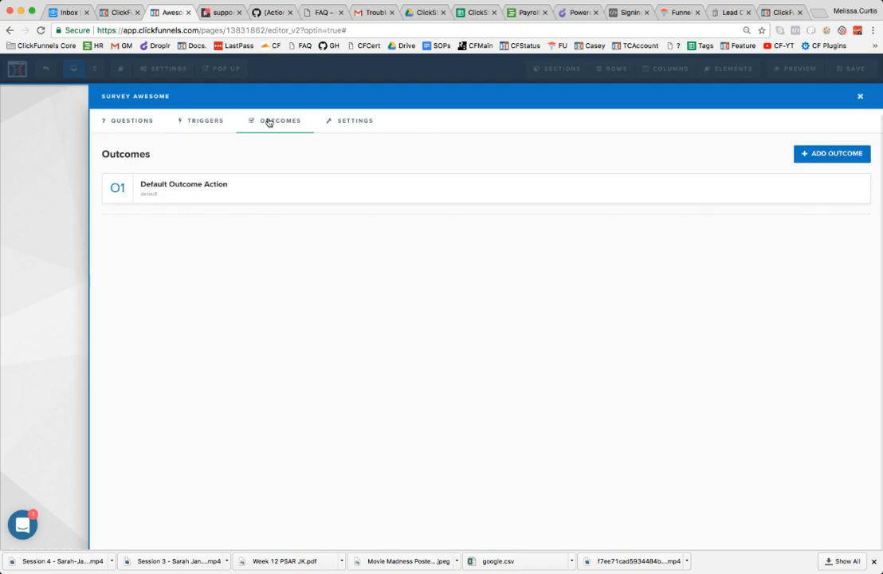
pyautogui.click(181, 186)
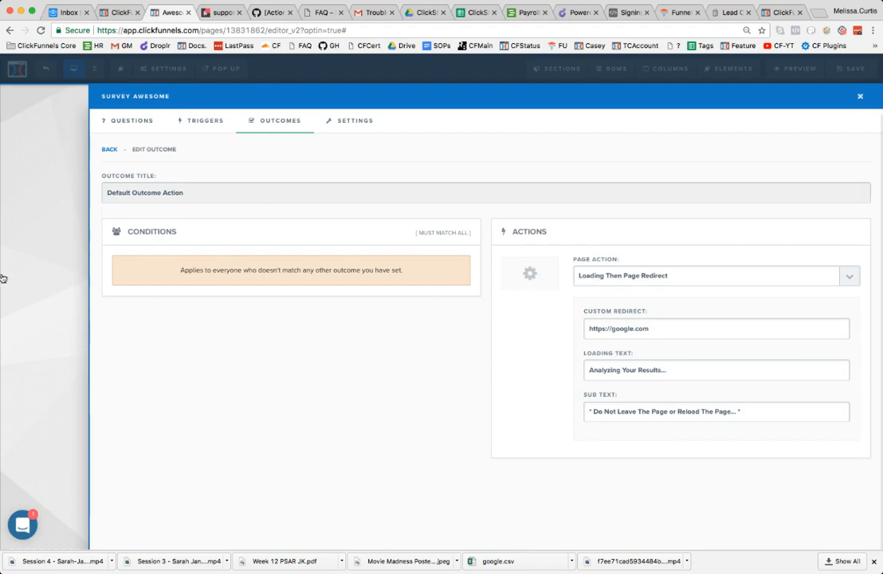
pyautogui.click(53, 245)
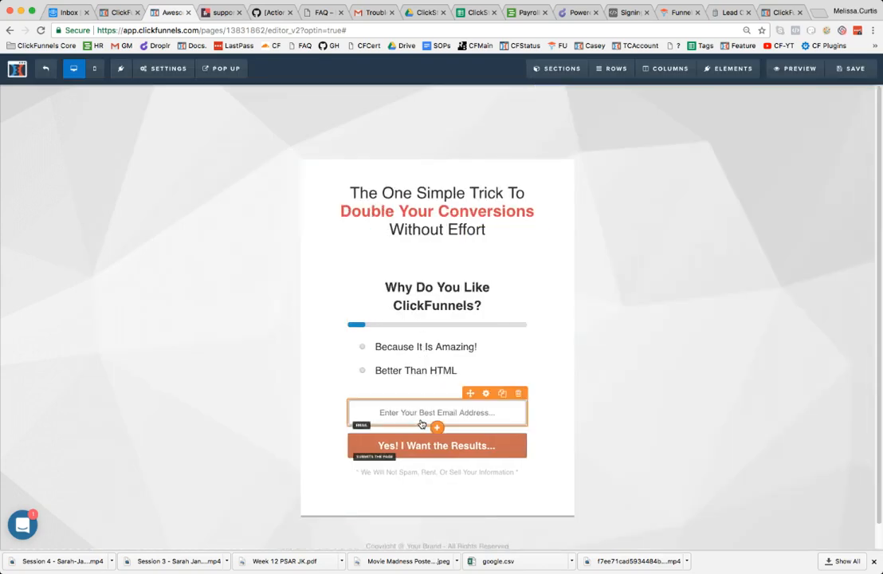
# Set the default outcome's Page Action to Submit Page (form), briefly trying the popup option
pyautogui.click(484, 276)
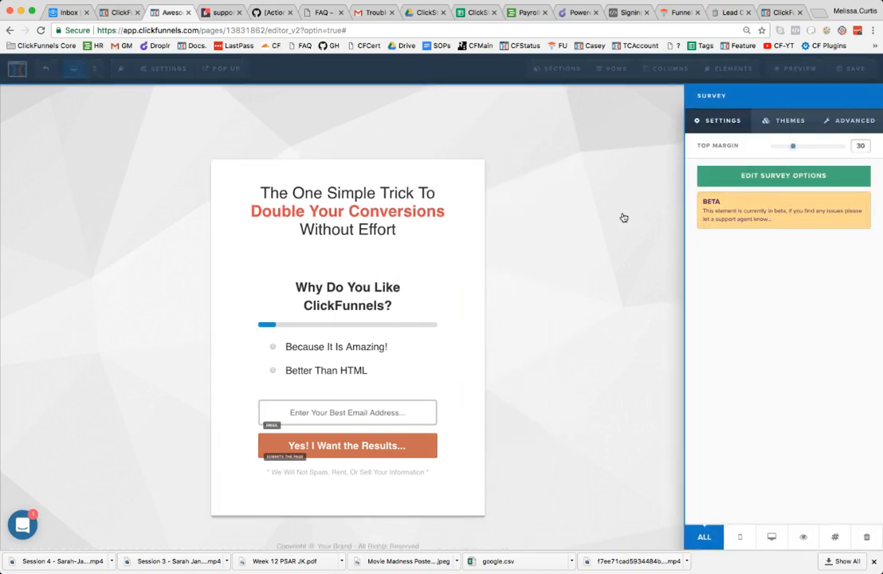
pyautogui.click(797, 176)
pyautogui.click(275, 125)
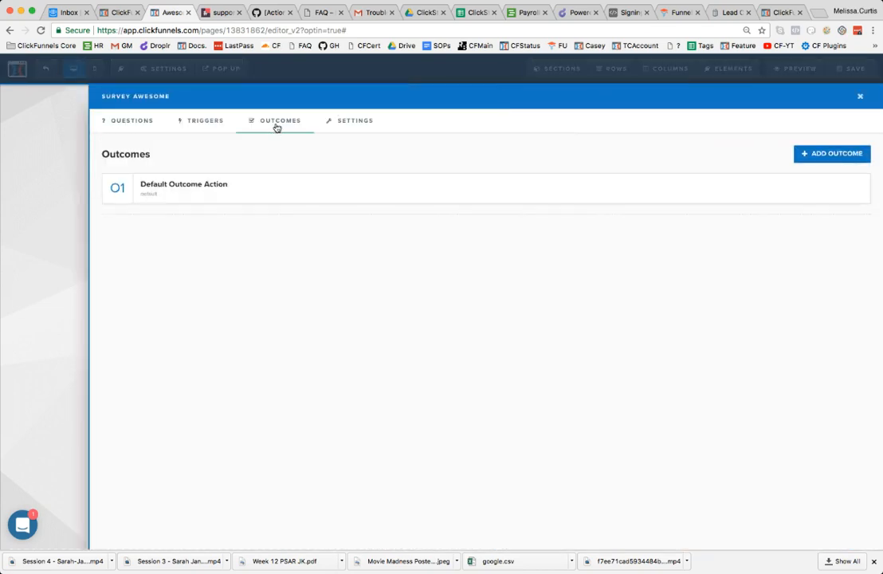
pyautogui.click(213, 185)
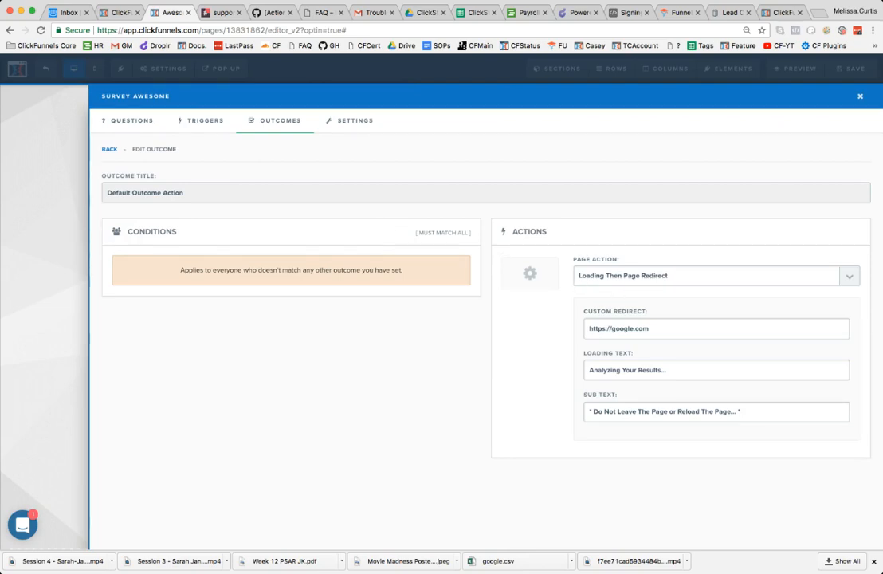
pyautogui.click(603, 307)
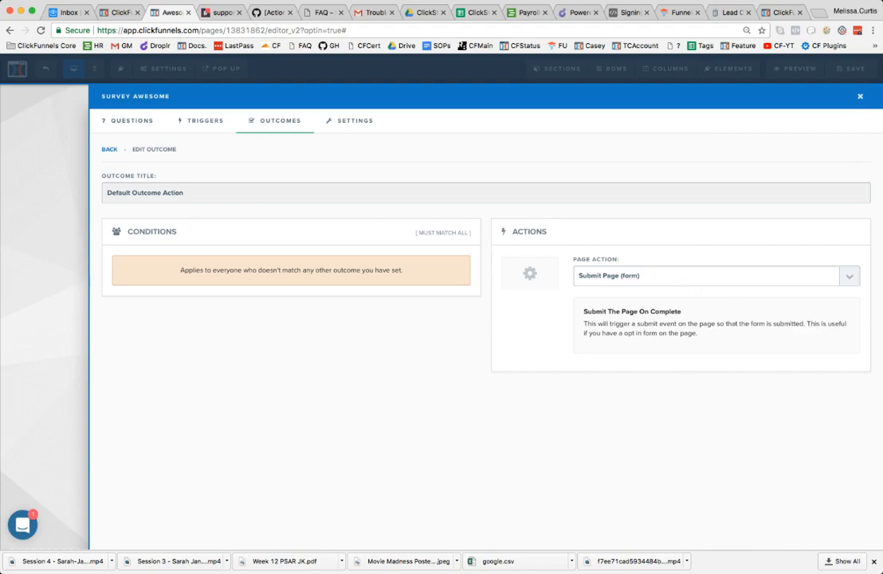
pyautogui.click(667, 288)
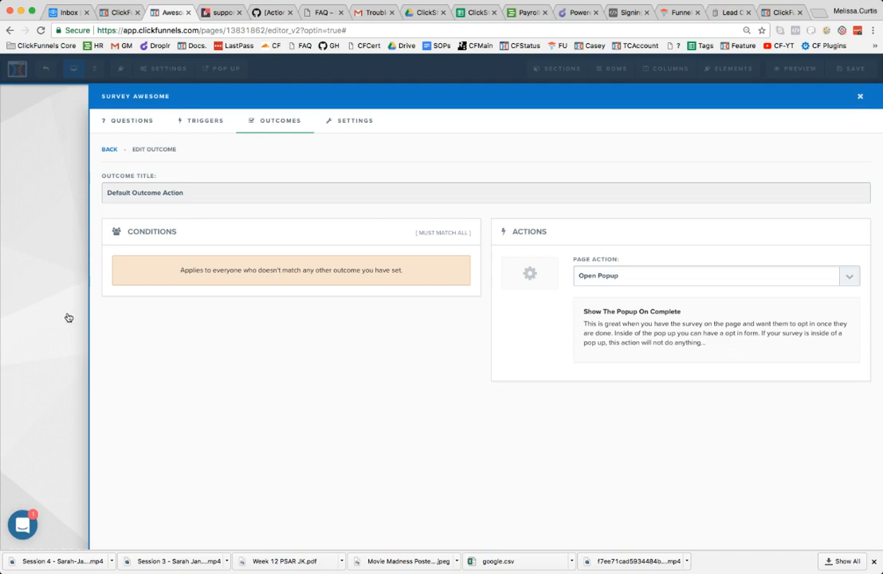
pyautogui.click(599, 270)
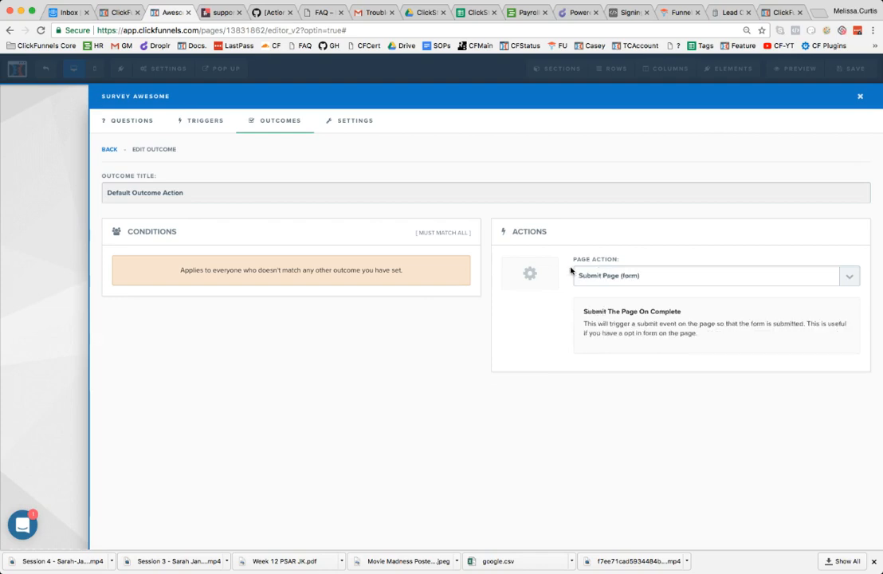
pyautogui.click(66, 241)
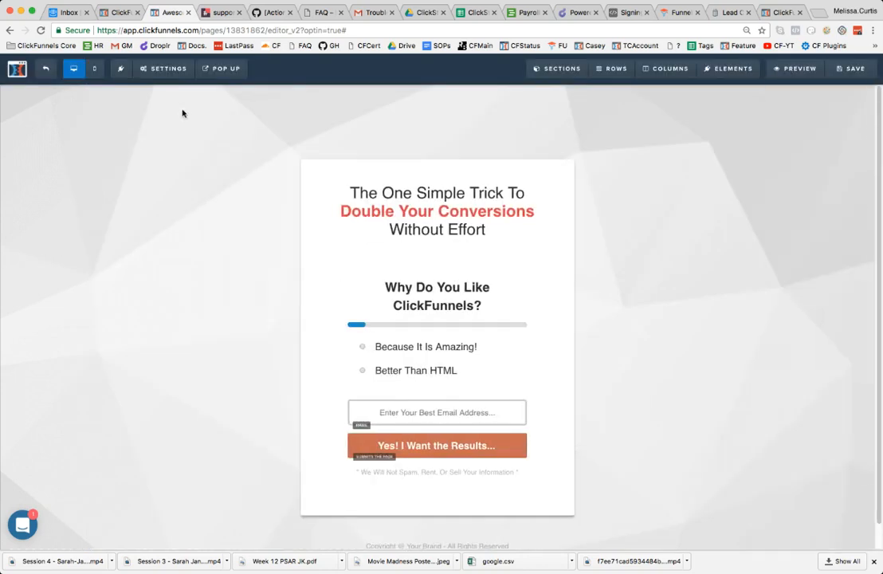
# Add a single-column row to the page's pop-up holding an input field and a sign-up button
pyautogui.click(220, 69)
pyautogui.click(227, 90)
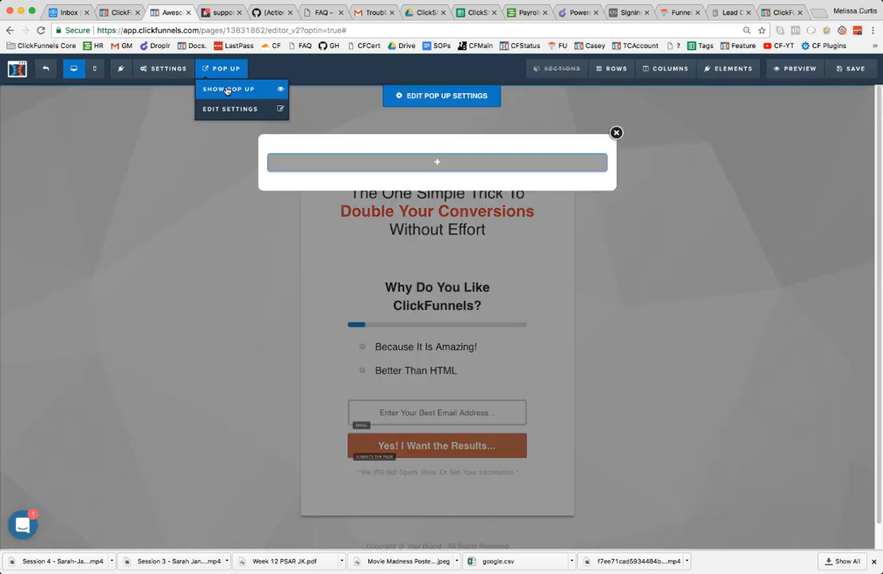
pyautogui.click(437, 162)
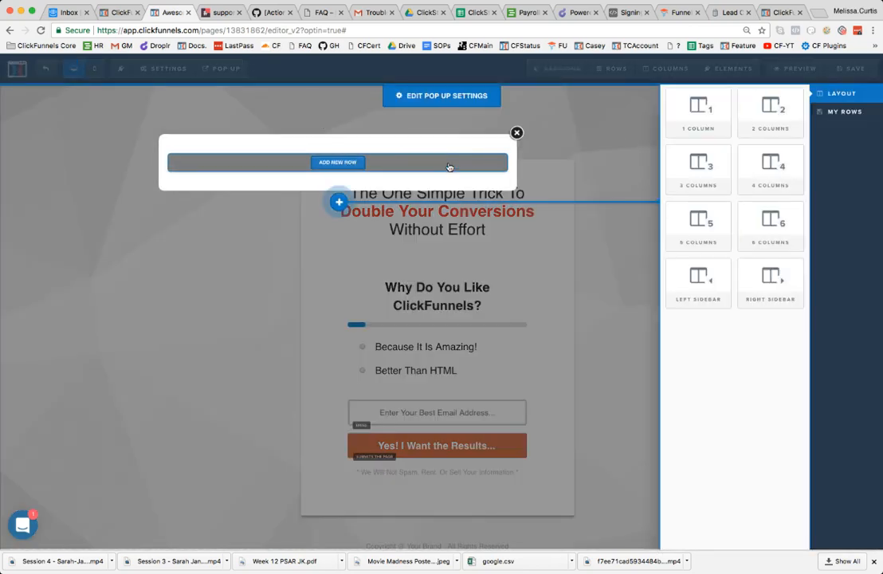
pyautogui.click(714, 116)
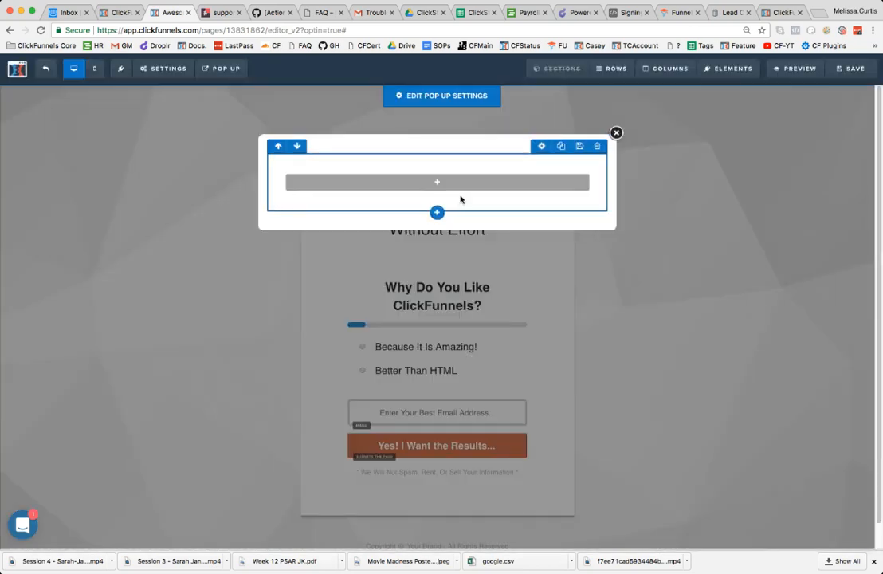
pyautogui.click(451, 184)
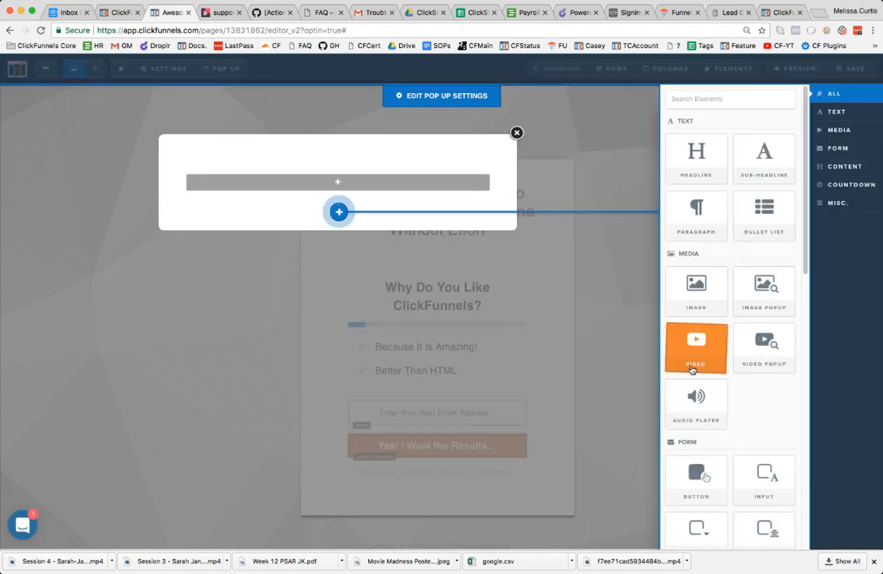
pyautogui.click(763, 478)
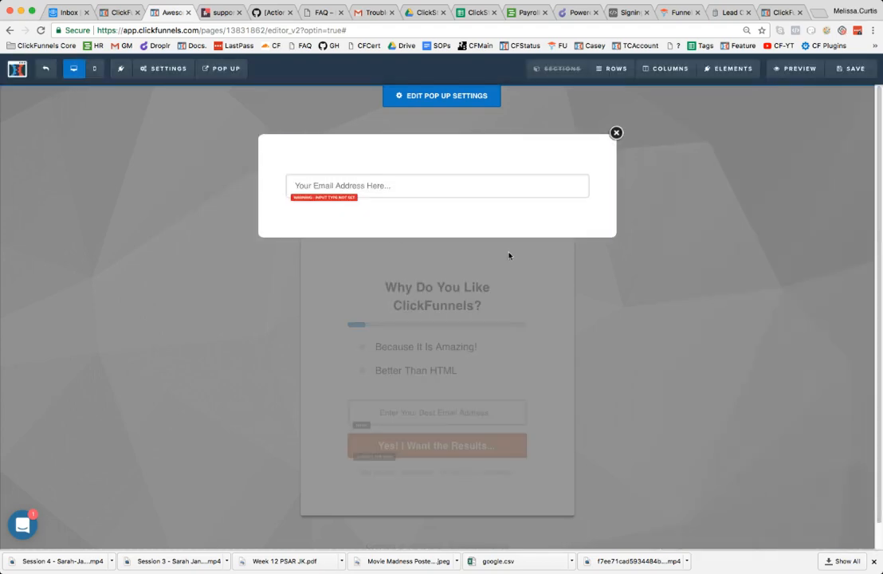
pyautogui.click(438, 199)
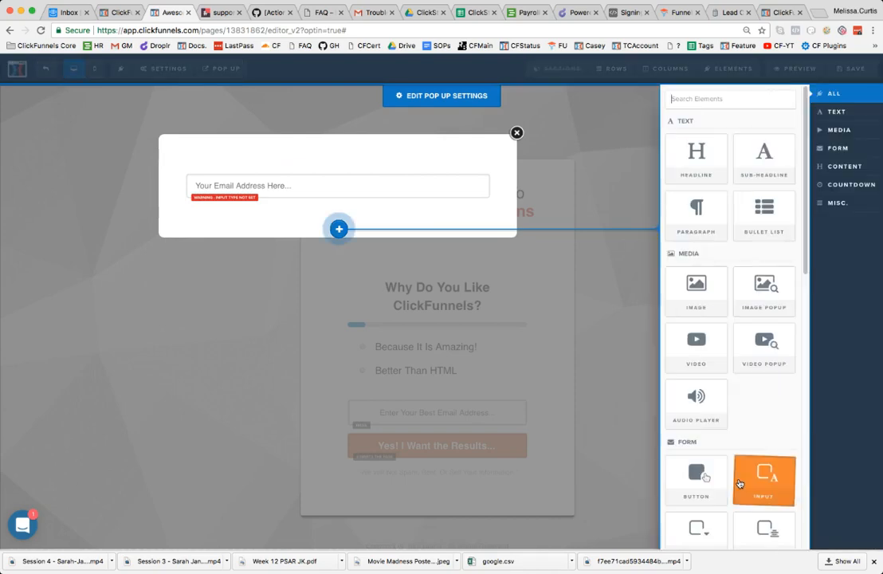
pyautogui.click(709, 483)
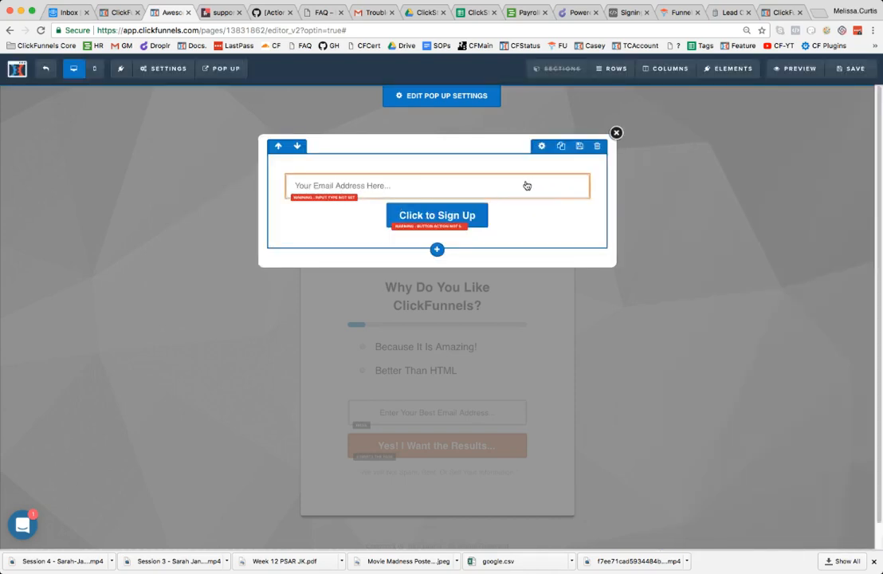
# Make the pop-up input an Email Address field and set the sign-up button to submit the form
pyautogui.click(547, 168)
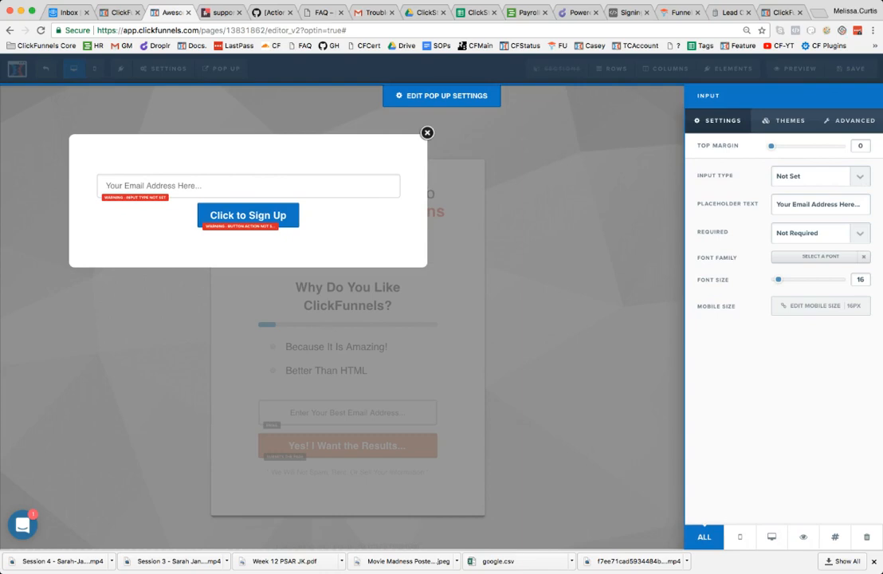
pyautogui.click(851, 214)
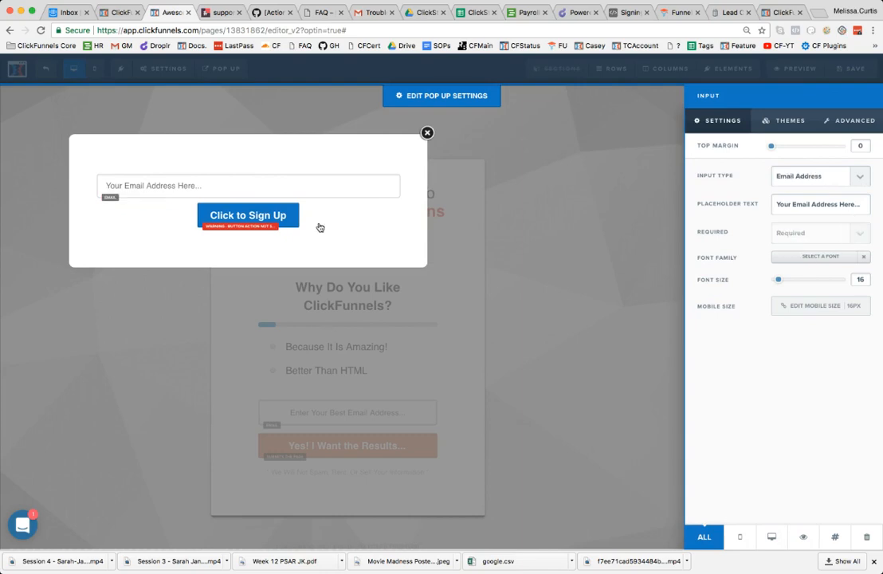
pyautogui.click(272, 214)
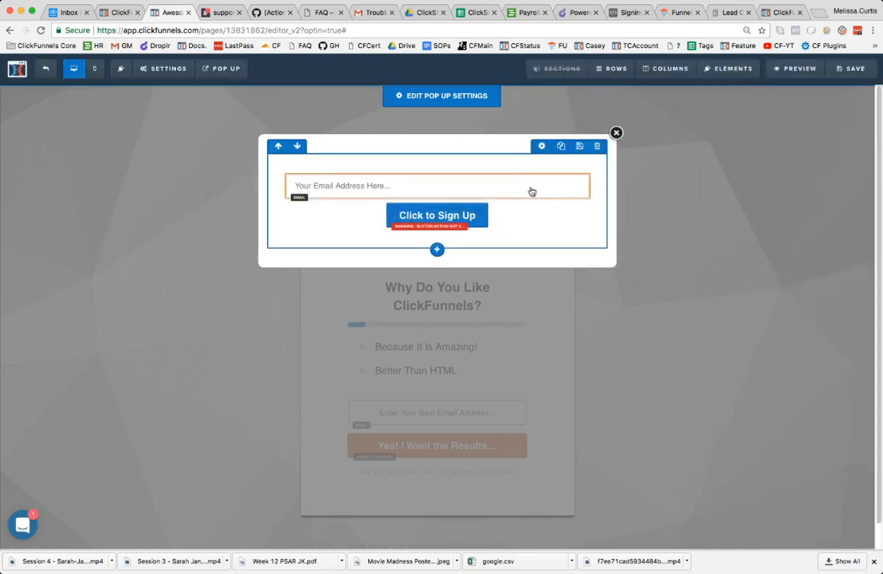
pyautogui.click(547, 205)
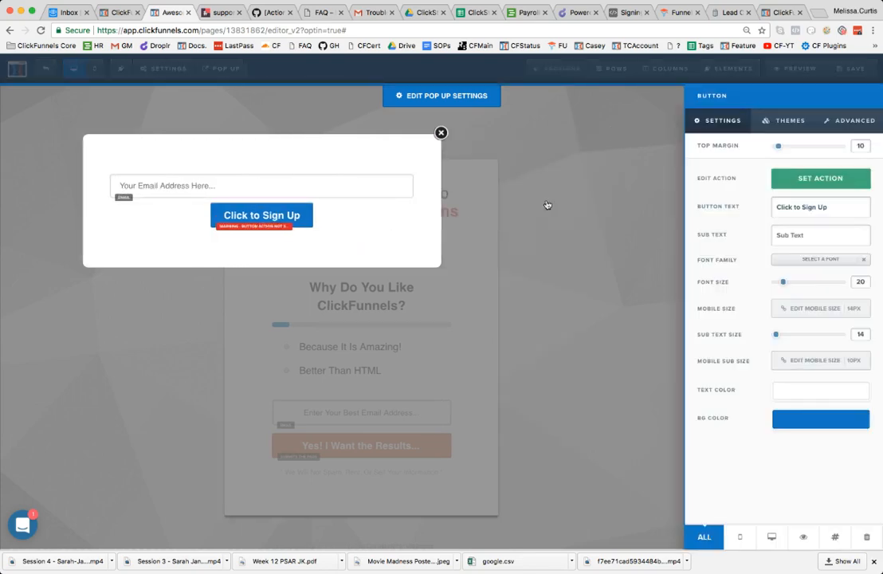
pyautogui.click(800, 180)
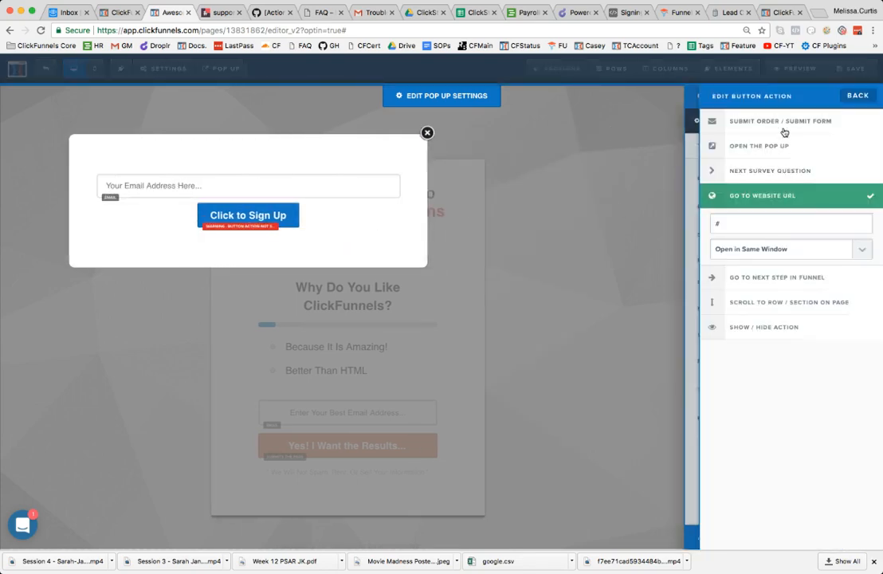
pyautogui.click(783, 126)
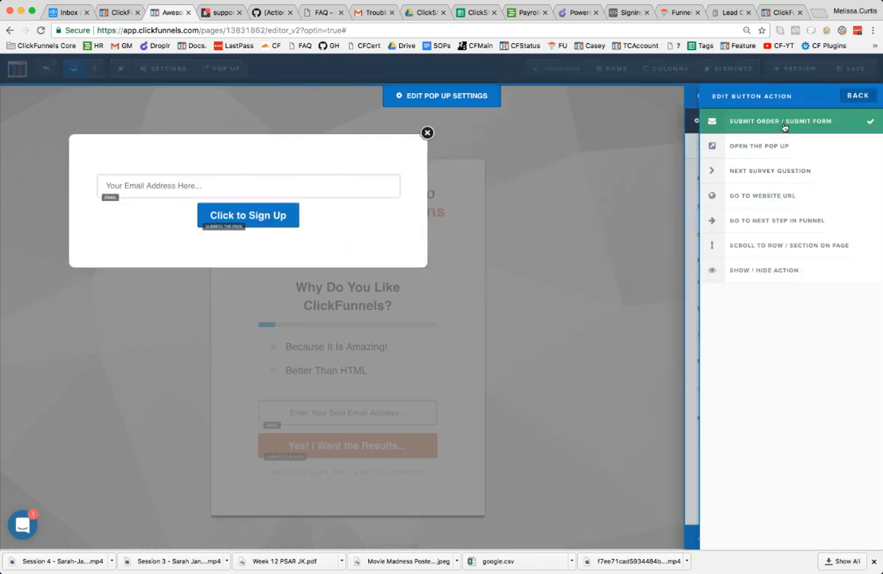
pyautogui.click(357, 221)
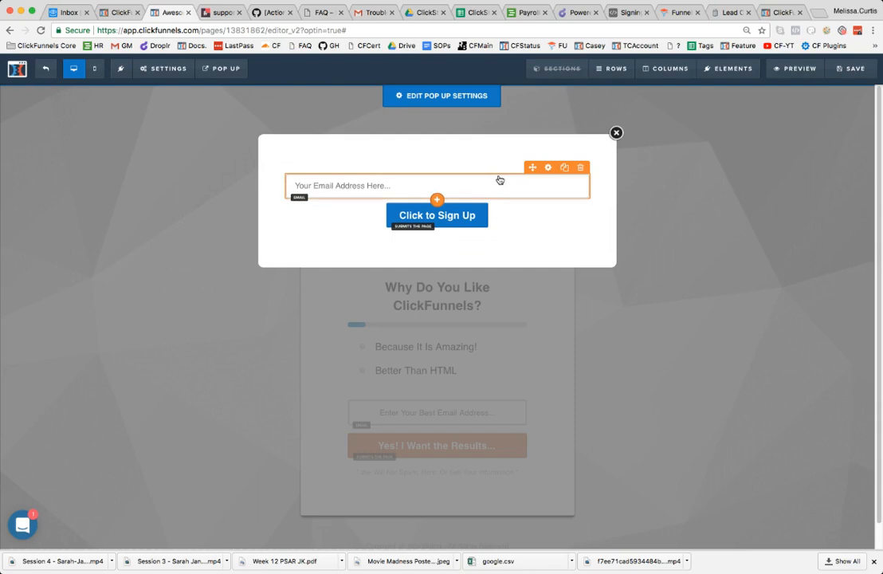
# Delete the pop-up's email field, Click to Sign Up button and row, then close the pop-up
pyautogui.click(584, 172)
pyautogui.click(543, 198)
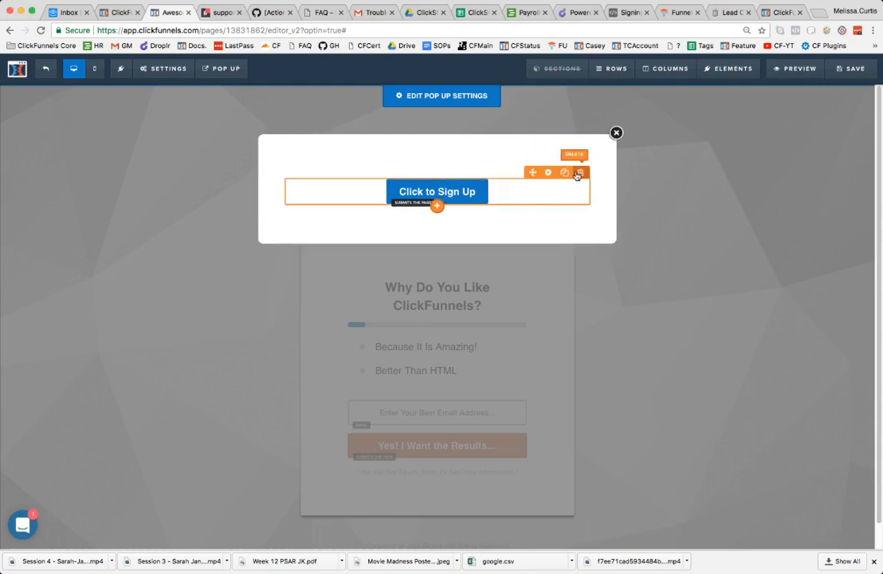
pyautogui.click(580, 174)
pyautogui.click(570, 118)
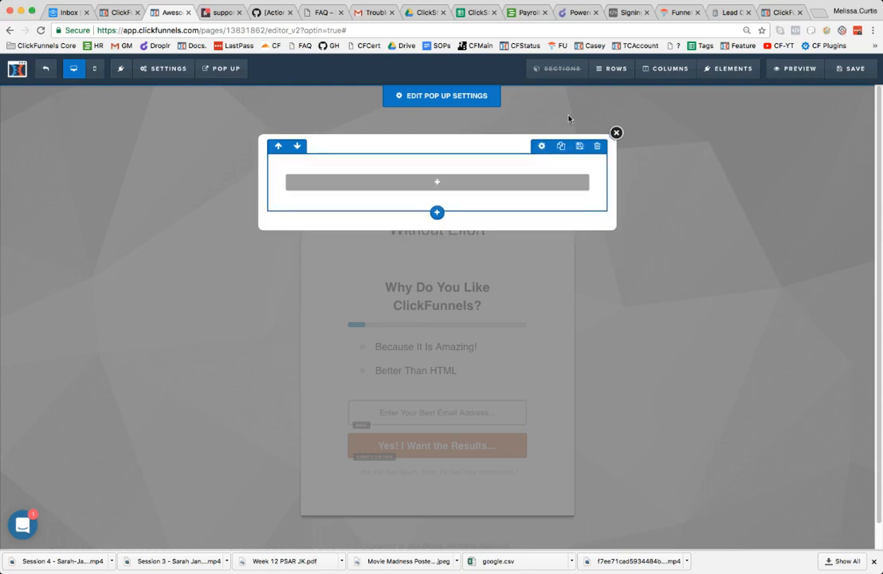
pyautogui.click(601, 146)
pyautogui.press('Return')
pyautogui.click(615, 133)
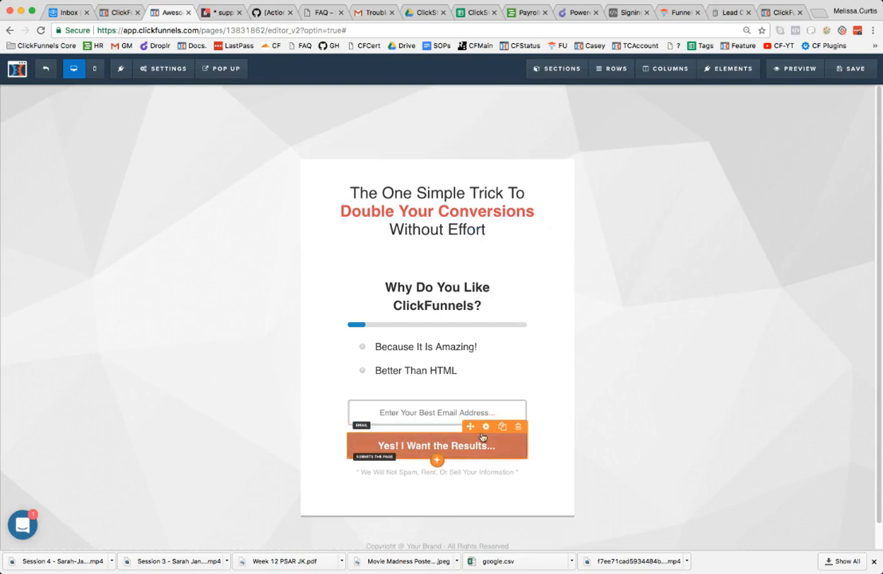
# Hide the page's orange Yes! I Want the Results... submit button
pyautogui.click(488, 431)
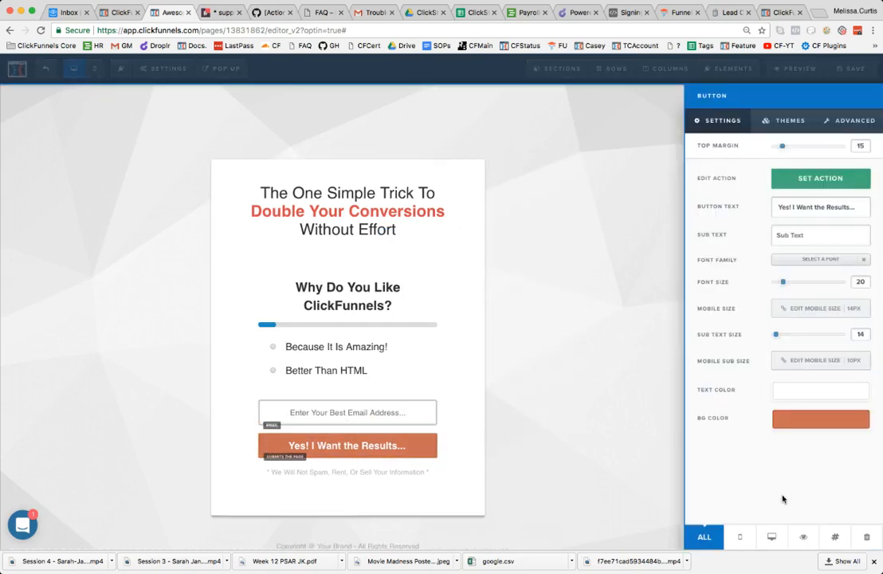
pyautogui.click(833, 537)
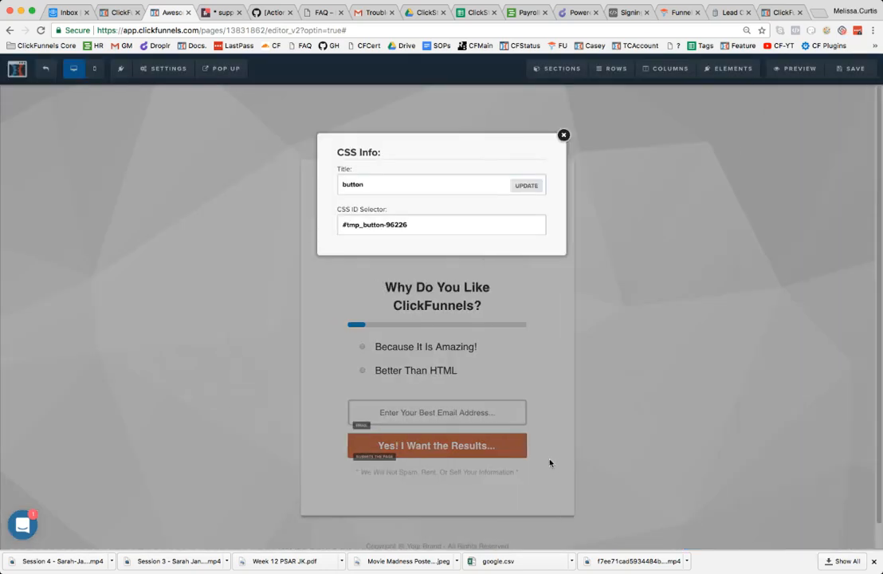
pyautogui.click(561, 137)
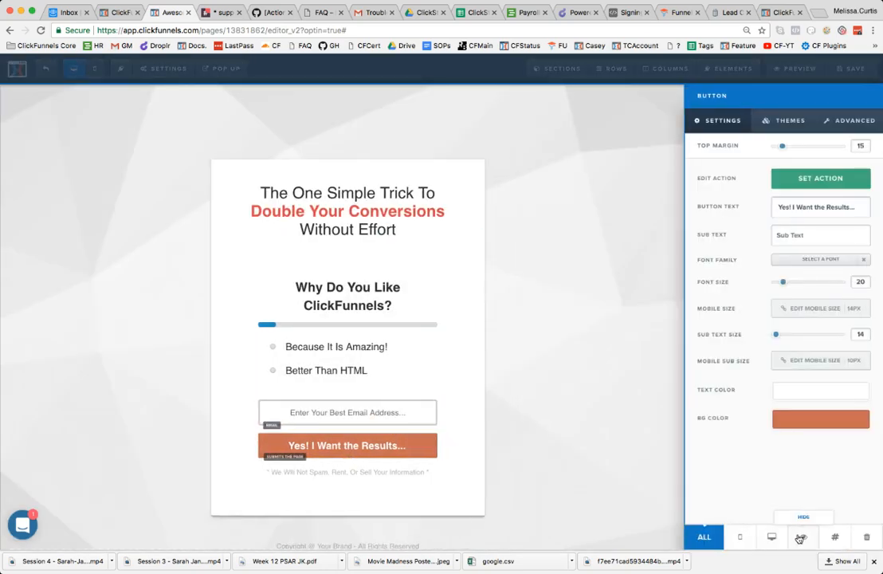
pyautogui.click(801, 538)
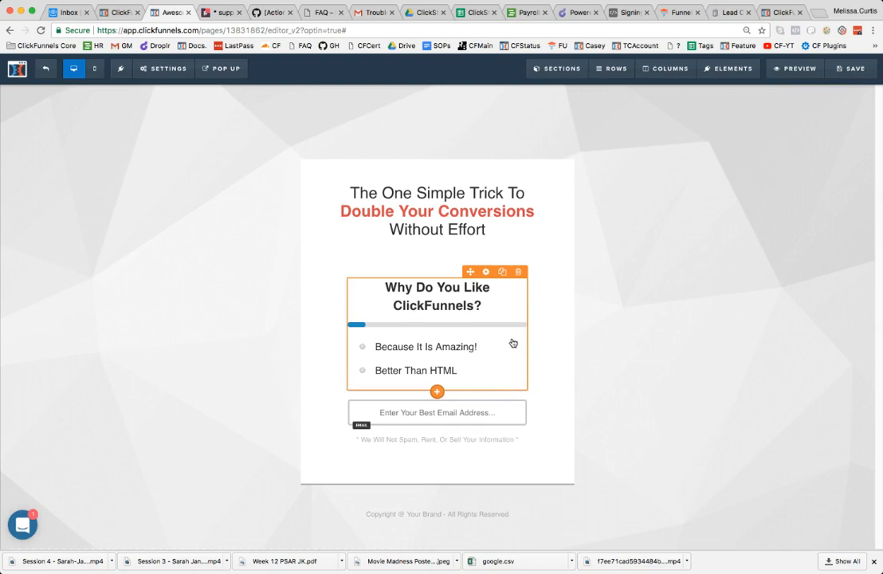
# Save the page, open the preview, and clear the autofilled email address
pyautogui.click(858, 72)
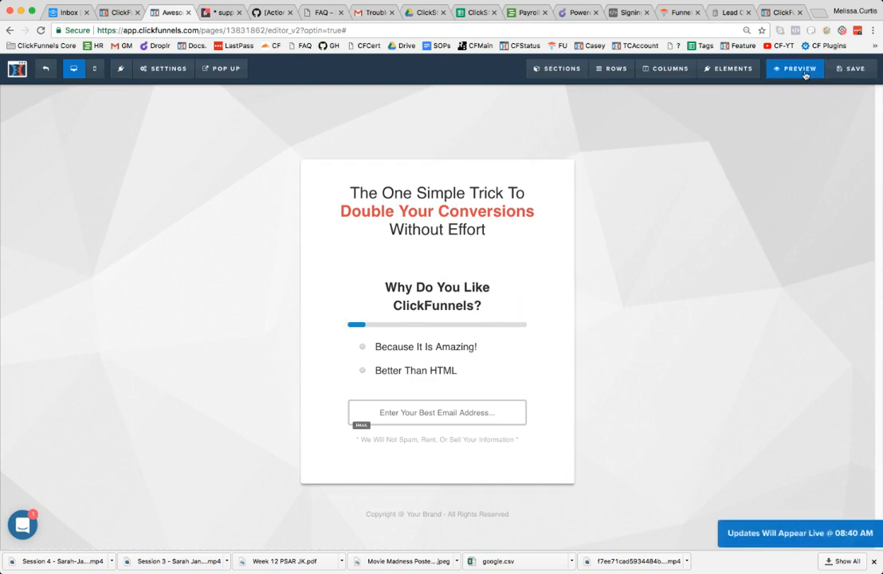
pyautogui.click(799, 69)
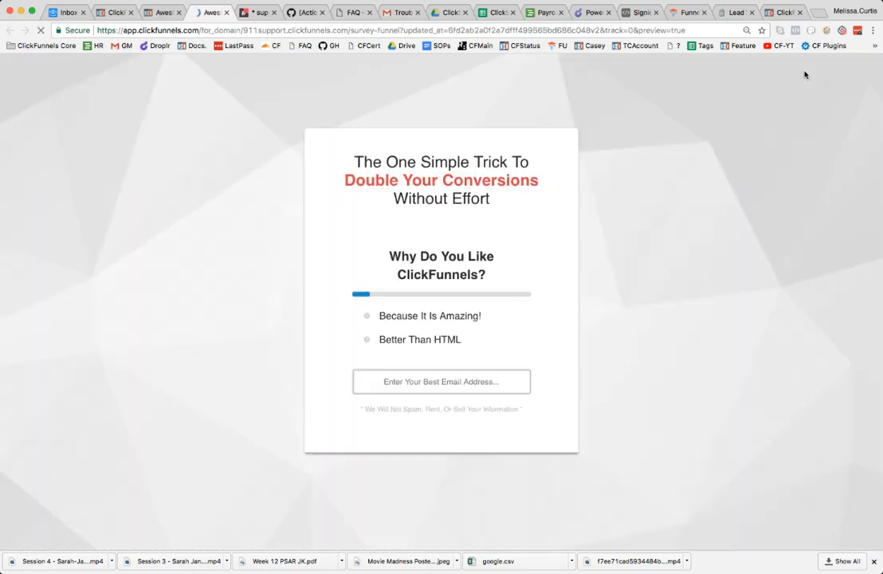
pyautogui.click(413, 381)
pyautogui.click(416, 403)
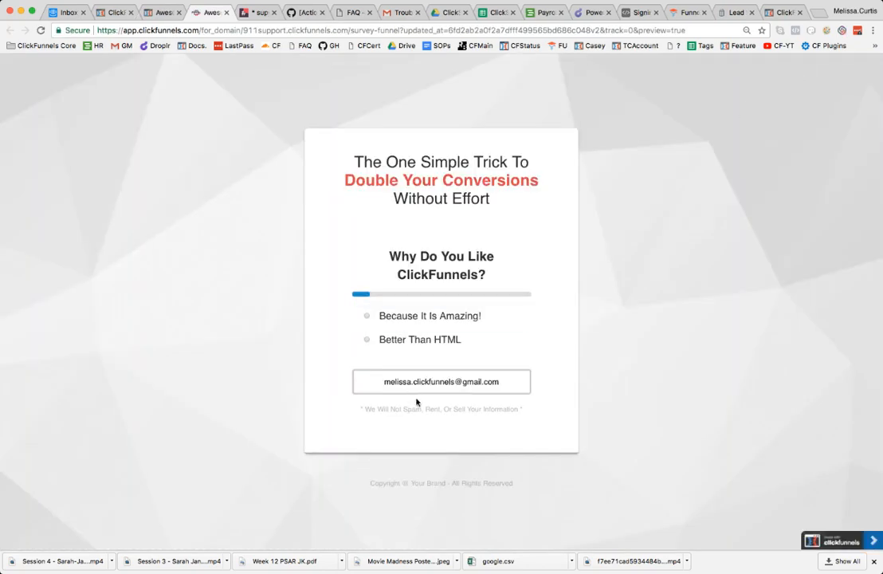
pyautogui.moveTo(516, 387); pyautogui.dragTo(379, 381)
pyautogui.press('BackSpace')
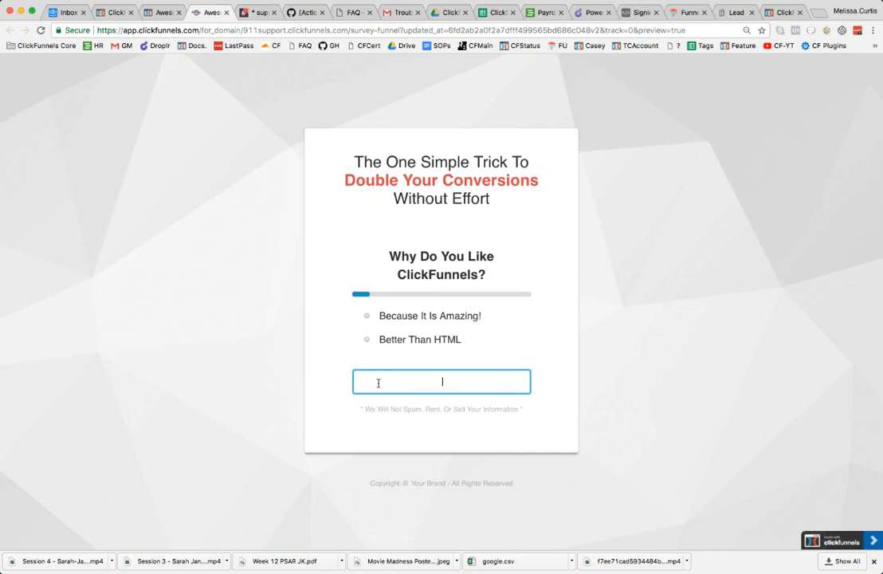
# Choose the Because It Is Amazing! answer, enter an email address, and submit the form
pyautogui.click(380, 321)
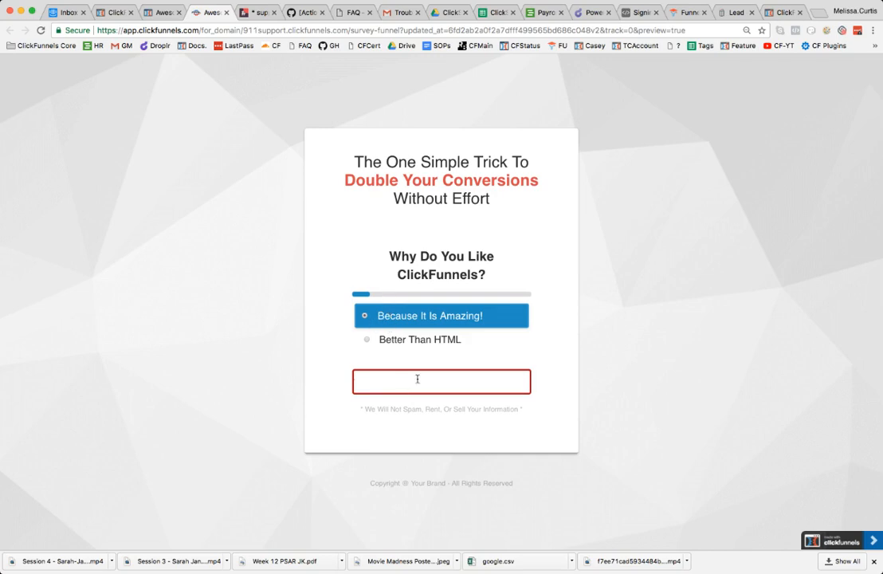
pyautogui.press('Return')
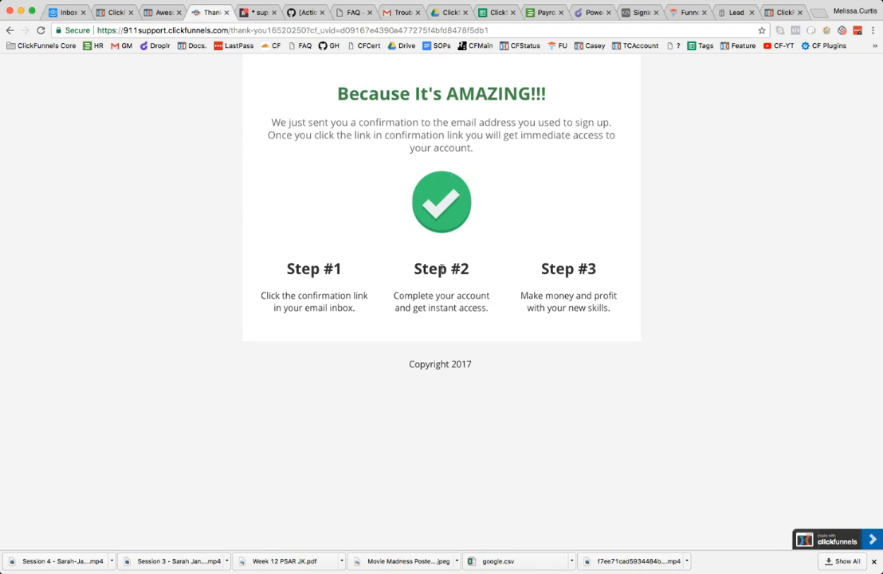
# Switch to the funnel overview tab and back to the optin page editor
pyautogui.click(163, 12)
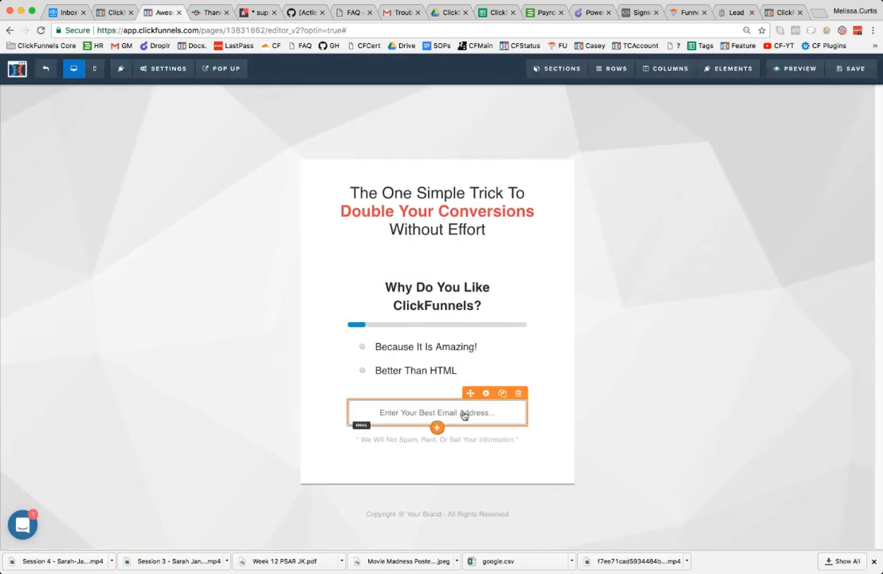
pyautogui.click(111, 13)
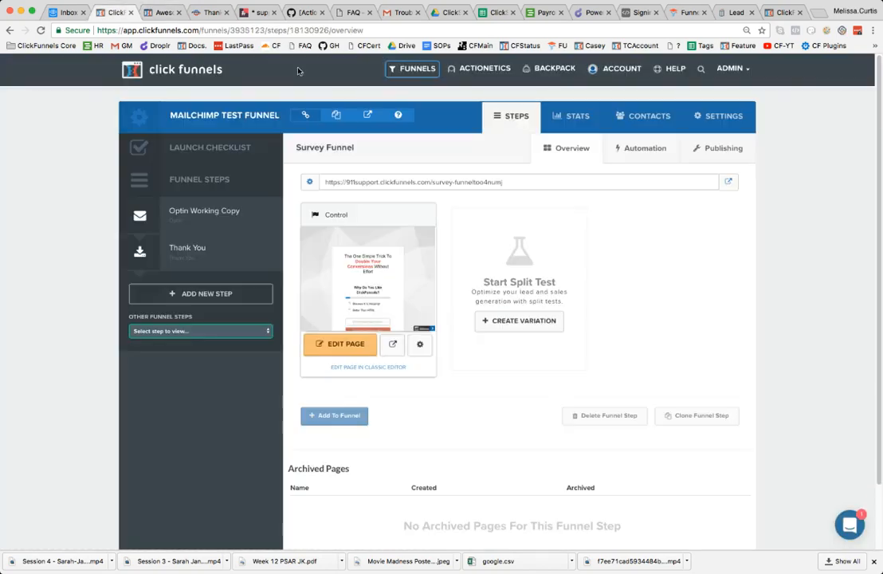
pyautogui.keyDown('super'); pyautogui.click(647, 117); pyautogui.keyUp('super')
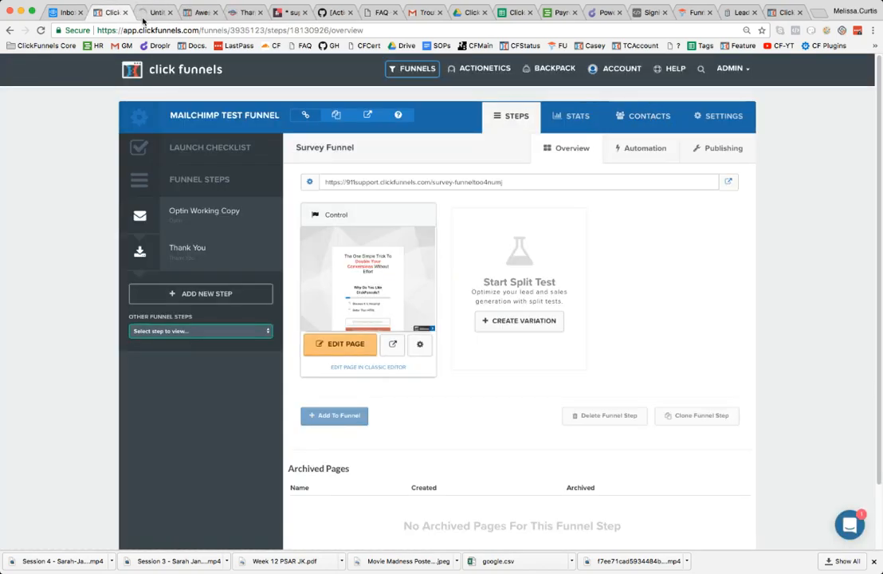
pyautogui.click(200, 12)
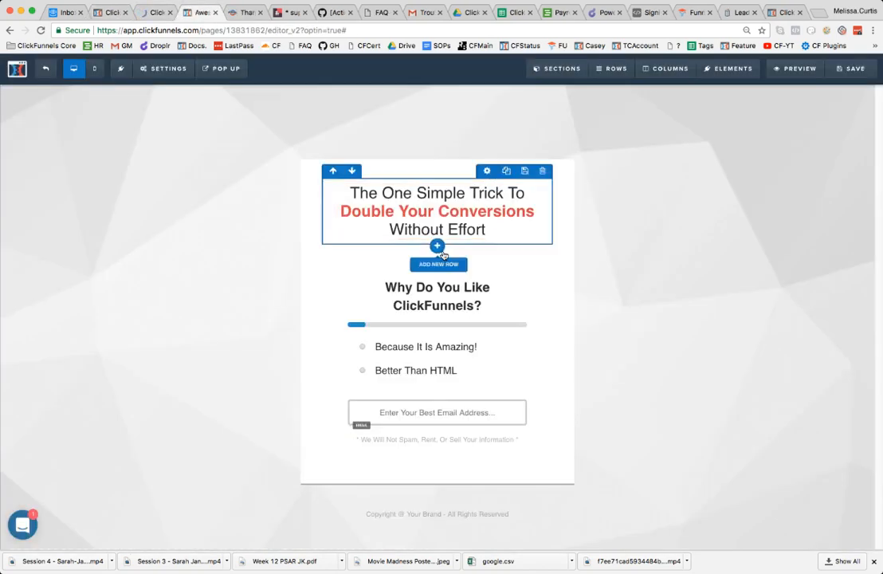